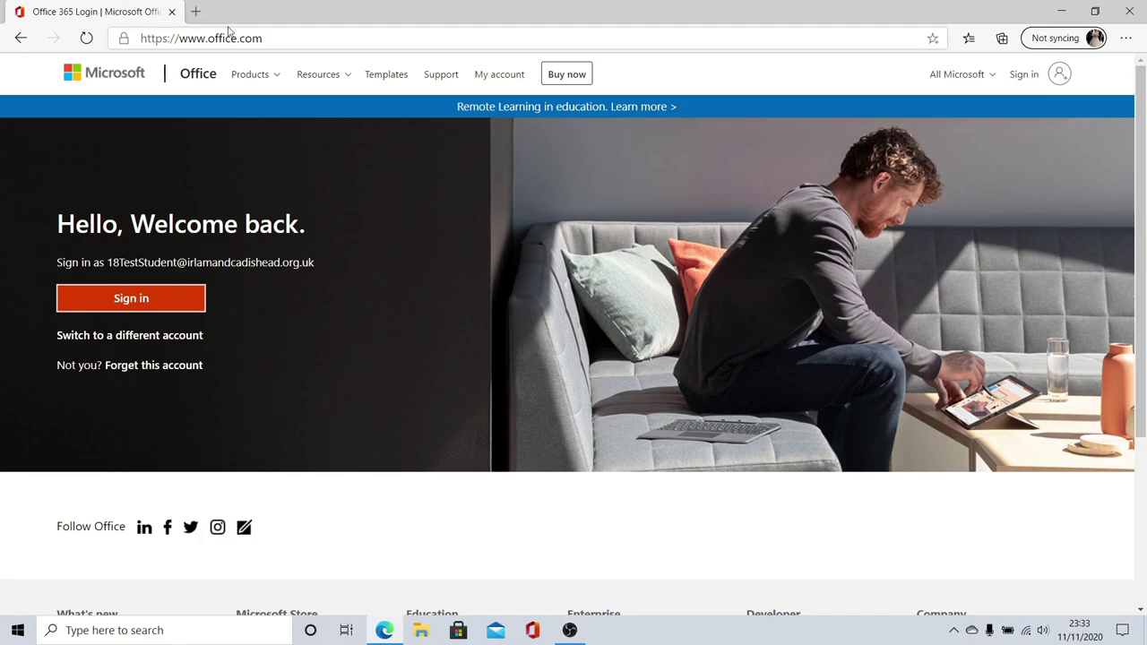
# Sign in to Office with the remembered student account using the account password, and choose to stay signed in.
pyautogui.click(155, 297)
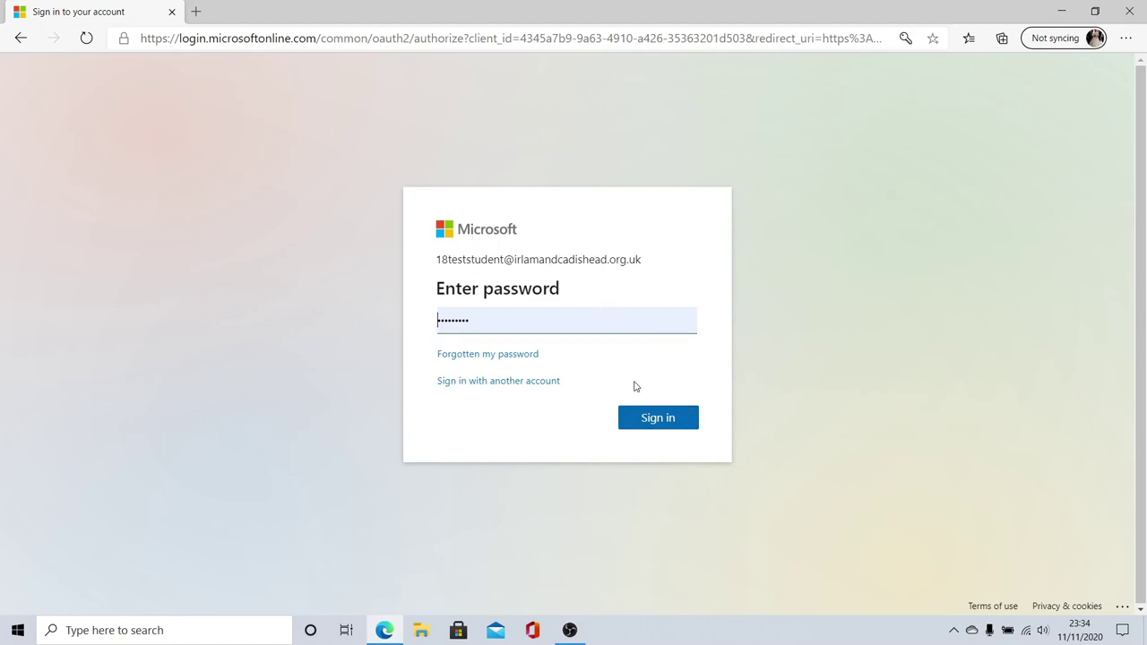
pyautogui.click(659, 428)
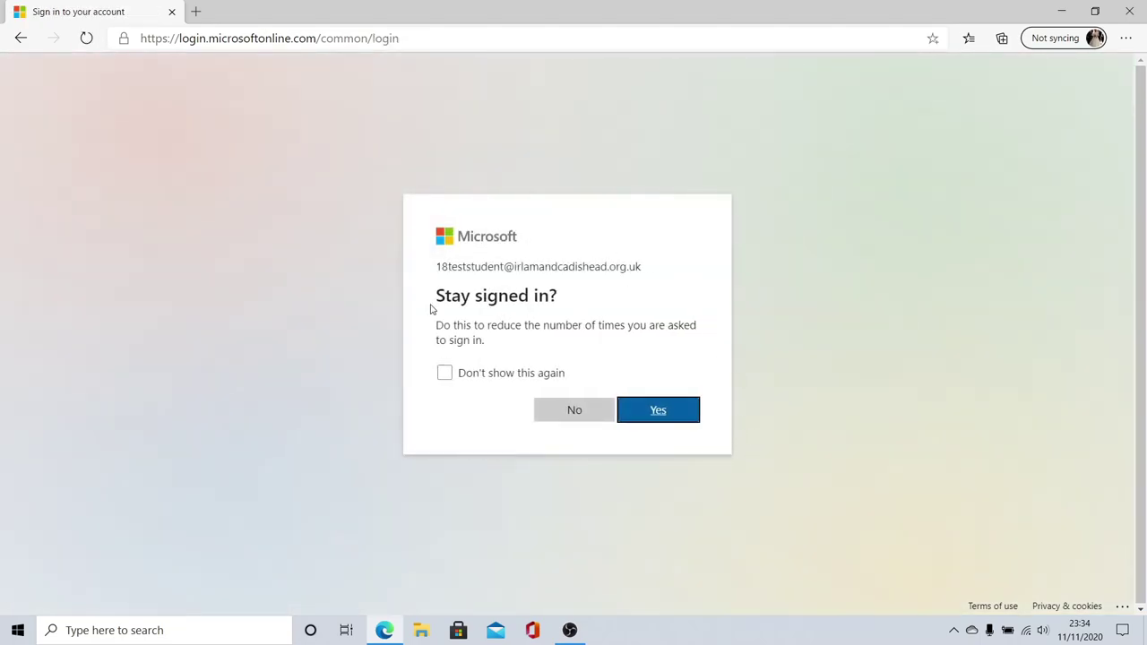
pyautogui.click(663, 413)
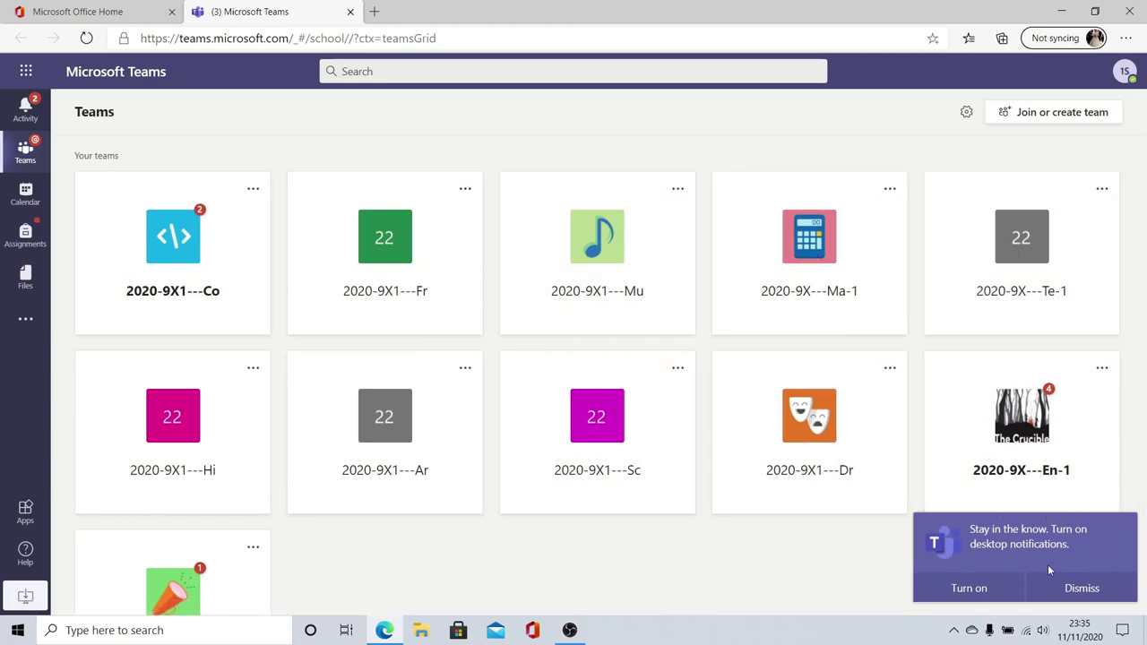
# Dismiss the desktop notifications prompt in Microsoft Teams and open the 2020-9X1---Co class team.
pyautogui.click(1101, 589)
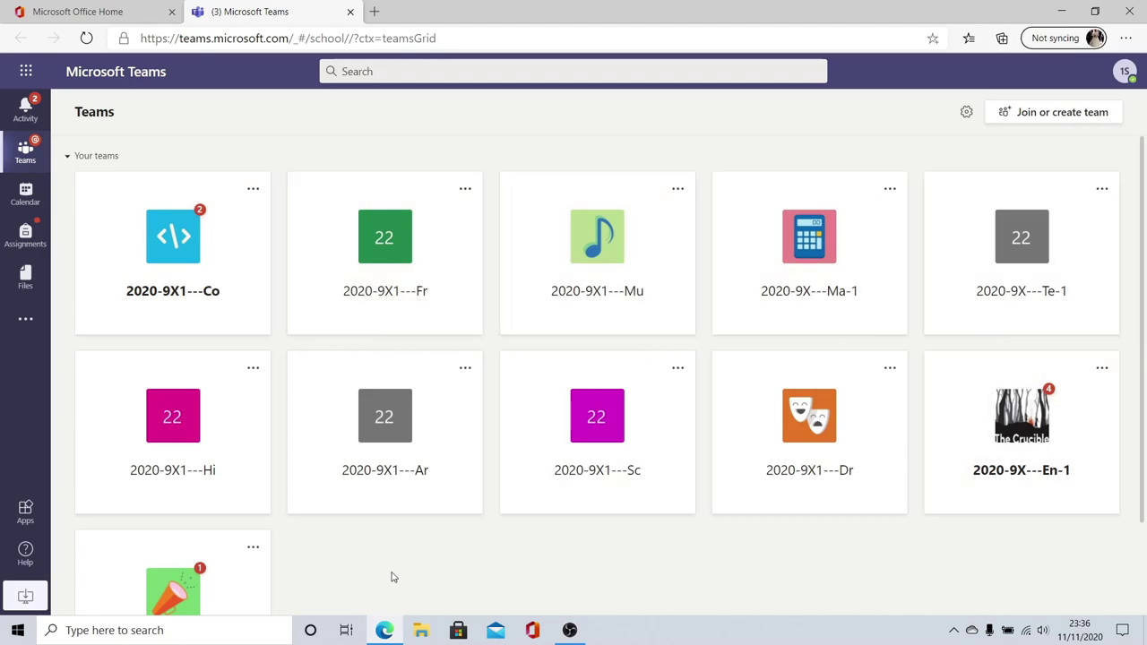
pyautogui.scroll(-2, 376, 580)
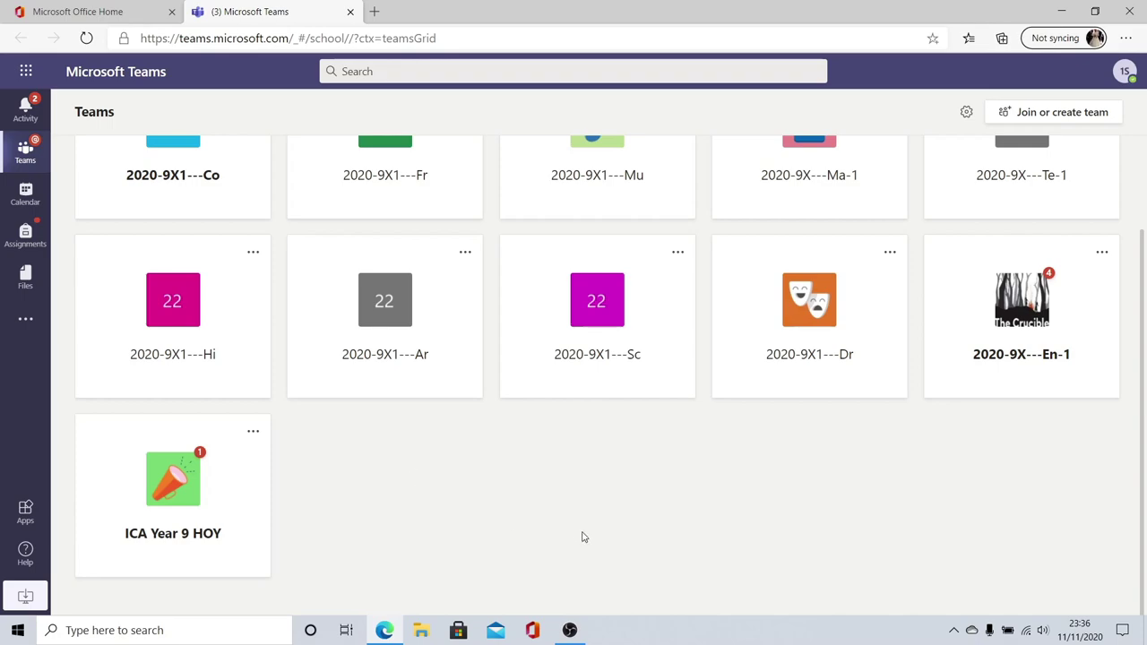
pyautogui.scroll(3, 582, 537)
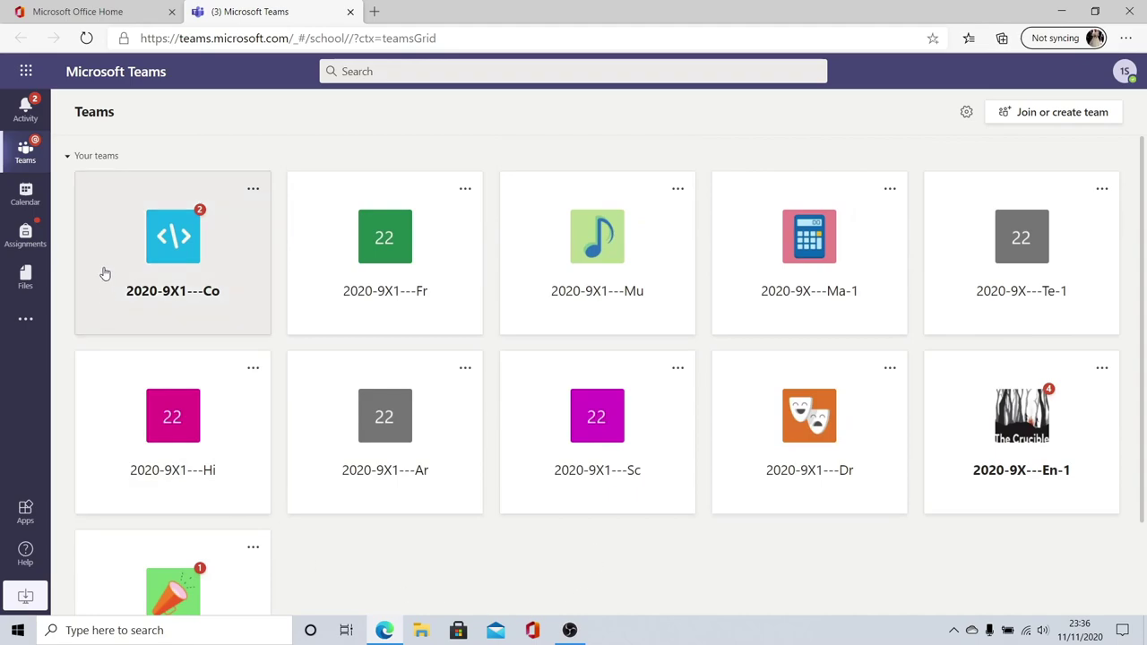
pyautogui.click(192, 273)
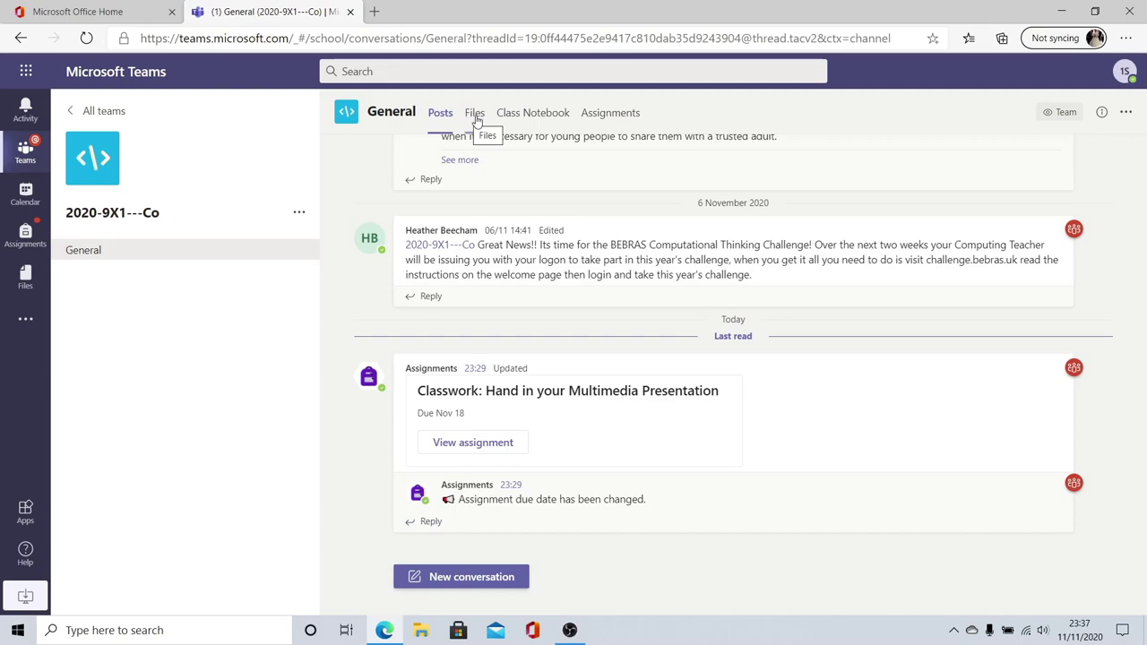
# Browse the team's files to the Y9 - Unit 1 Multimedia Whirlwind folder inside Class Materials.
pyautogui.click(475, 115)
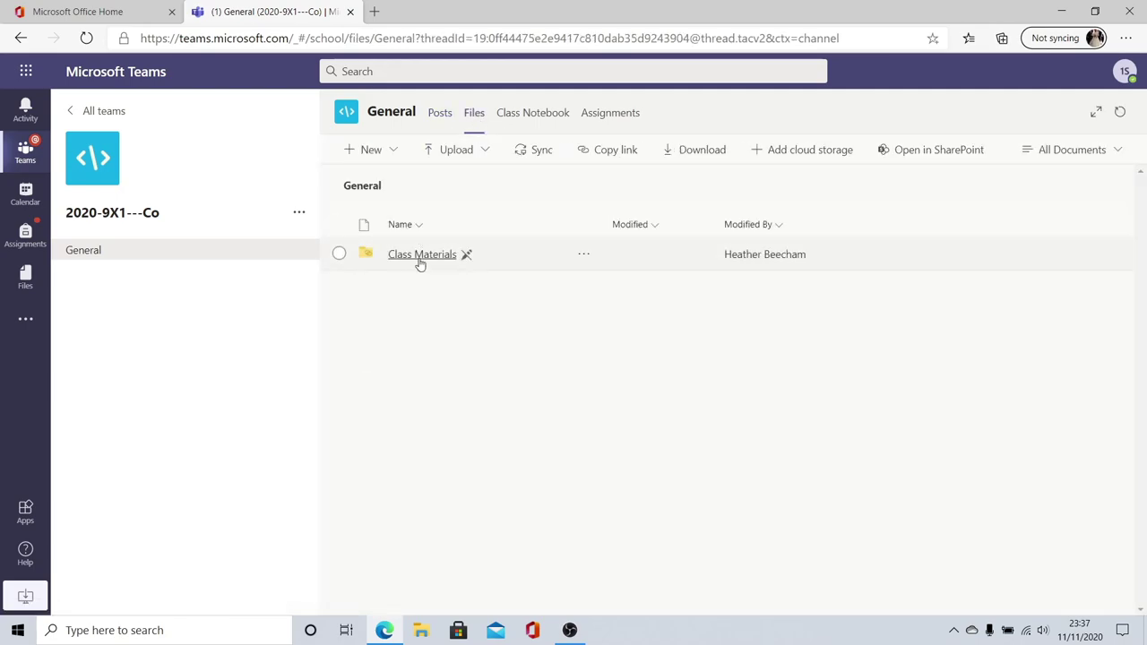
pyautogui.click(418, 258)
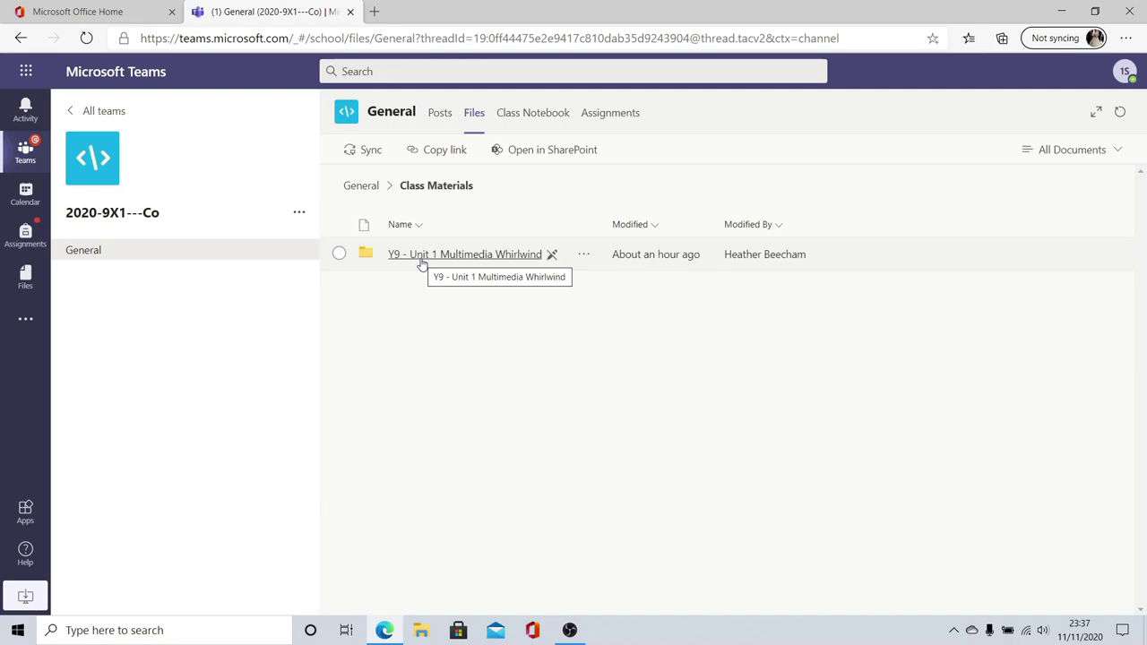
pyautogui.click(436, 255)
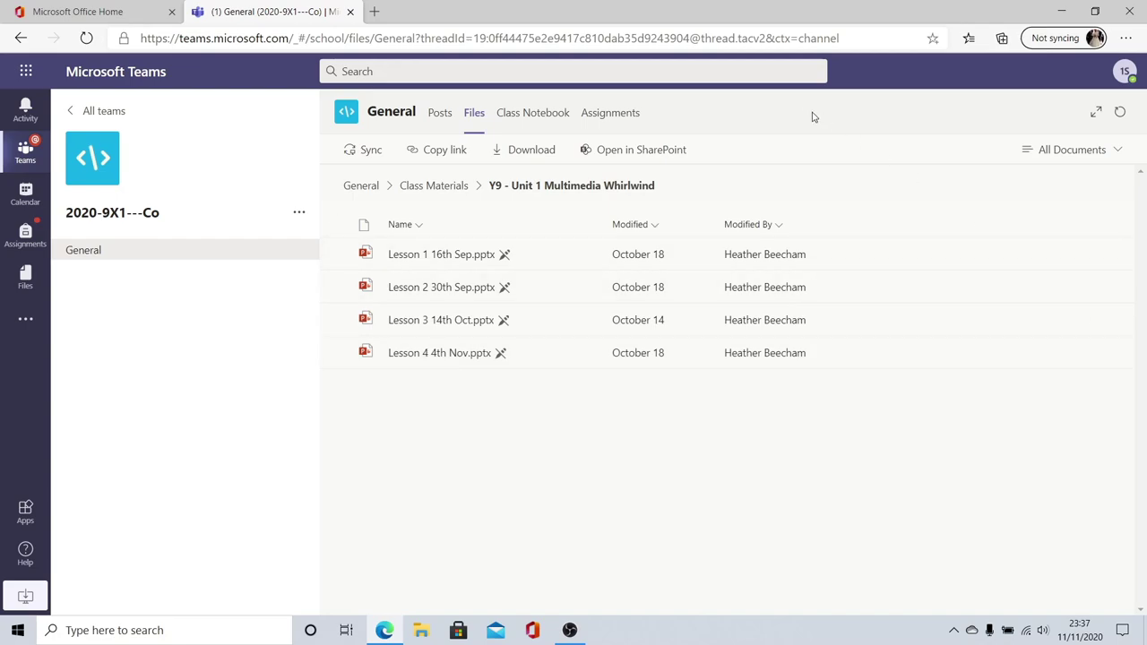
# Open the team's assignment "Classwork: Hand in your Multimedia Presentation".
pyautogui.click(607, 115)
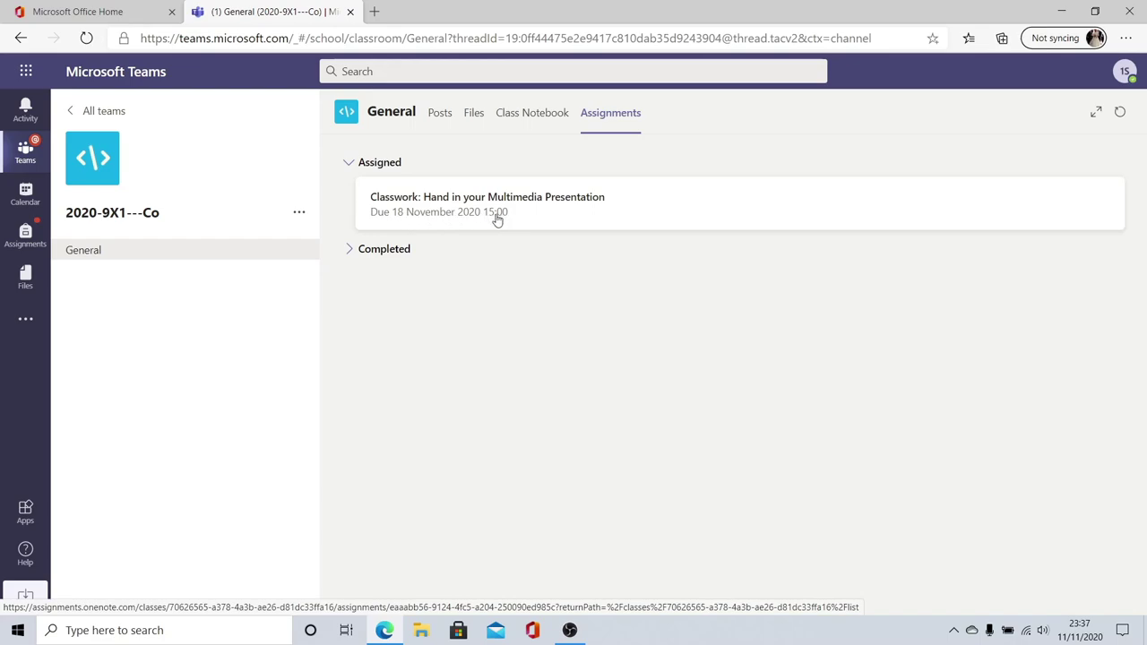
pyautogui.click(616, 211)
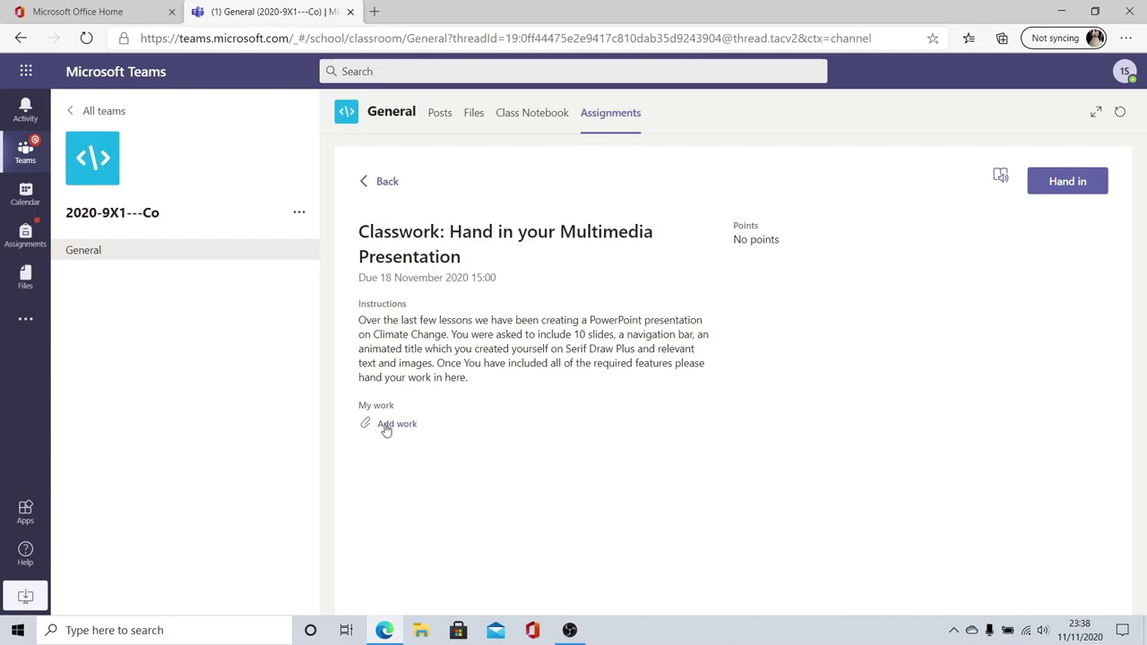
# Attach the Climate Change presentation from this device's Documents folder to the assignment and hand it in.
pyautogui.click(398, 425)
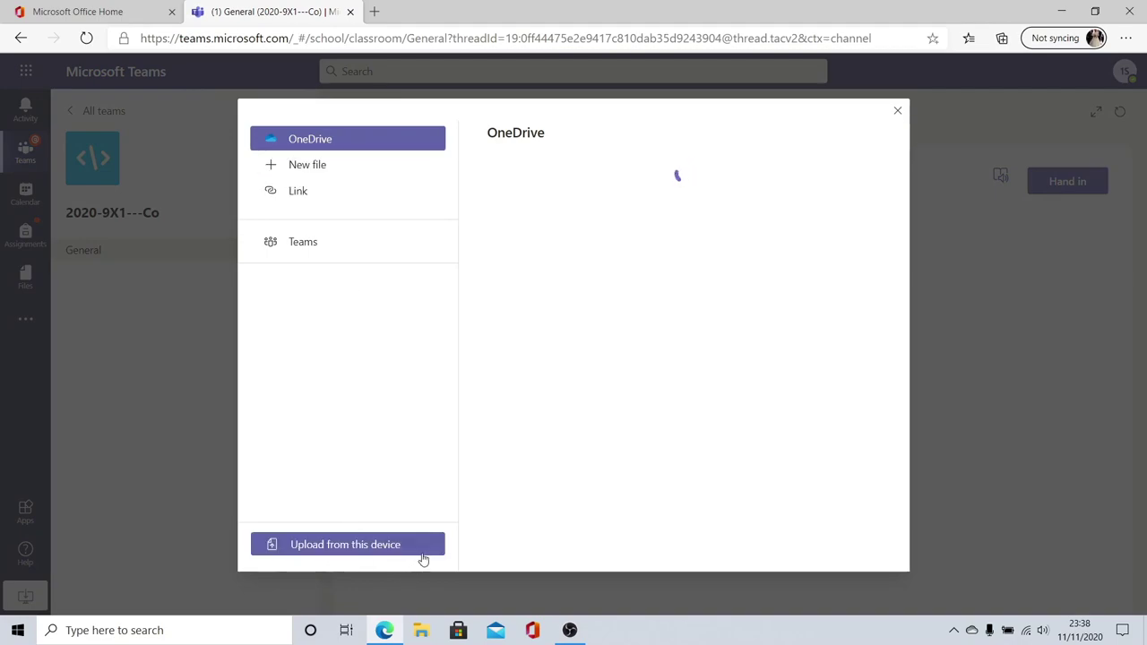
pyautogui.click(328, 545)
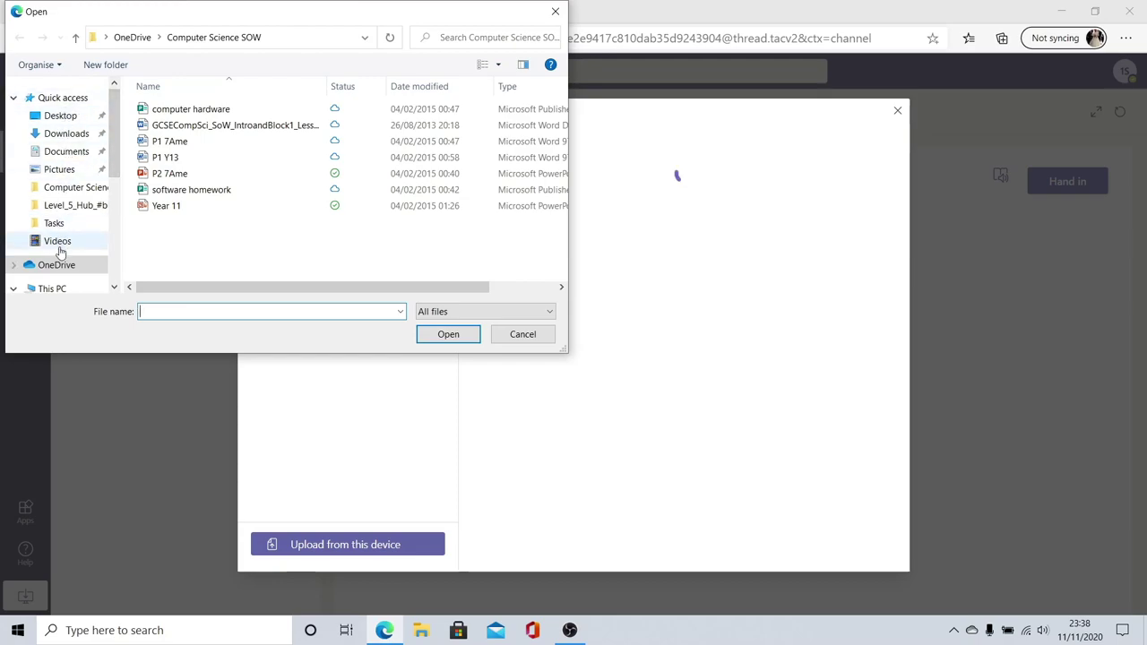
pyautogui.click(63, 156)
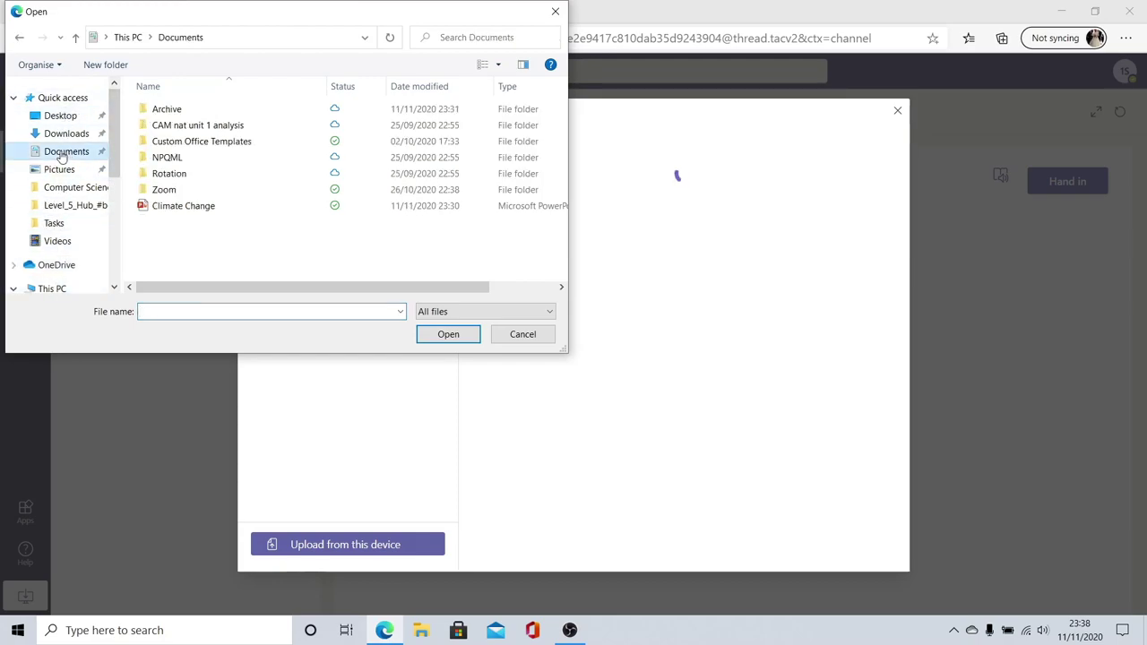
pyautogui.click(188, 206)
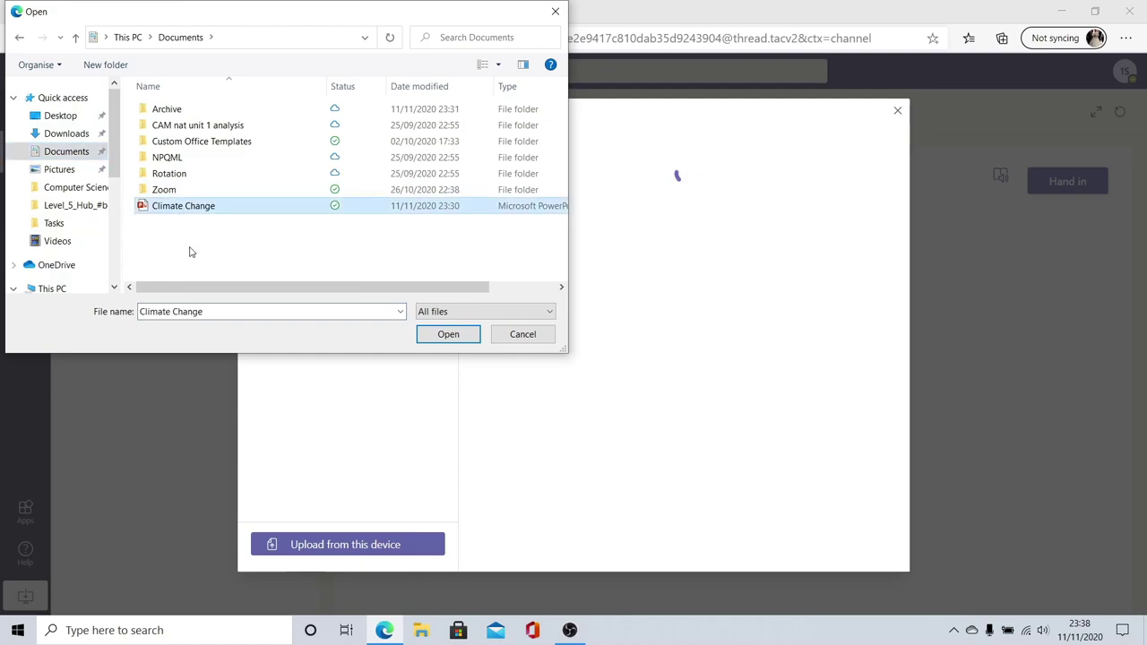
pyautogui.click(453, 337)
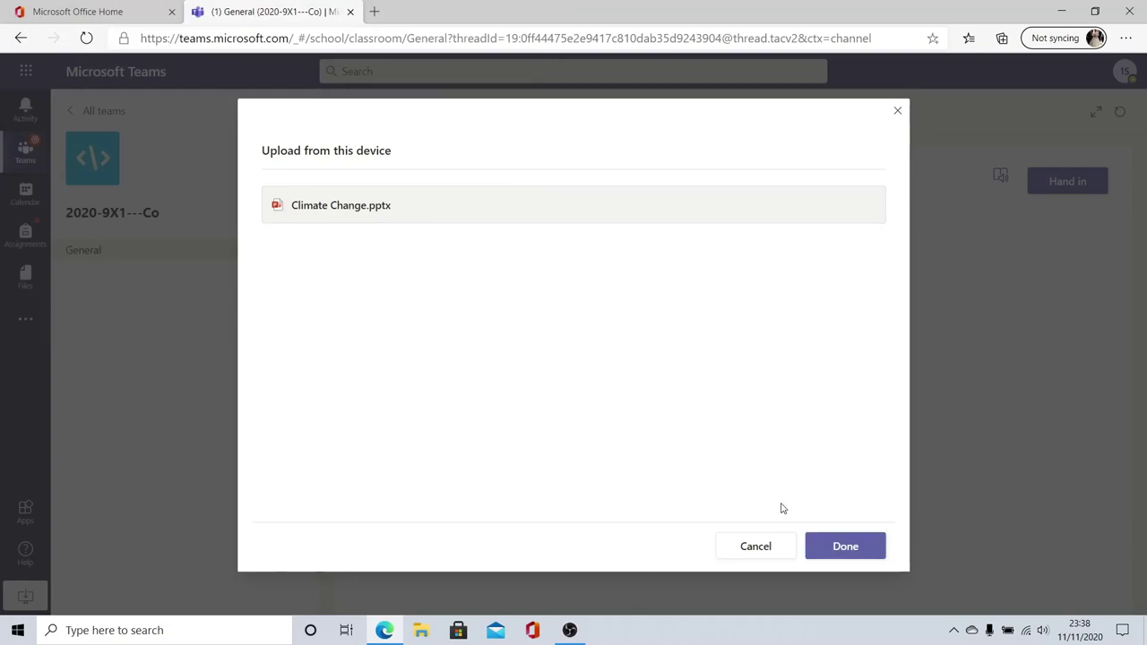
pyautogui.click(843, 554)
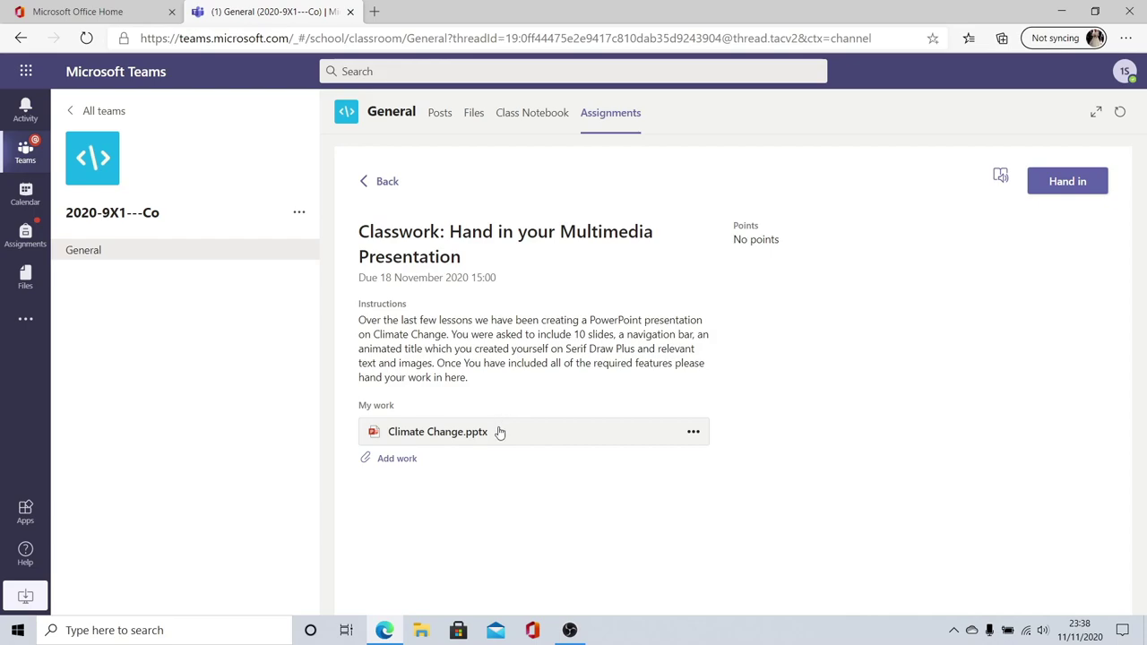
pyautogui.click(1068, 184)
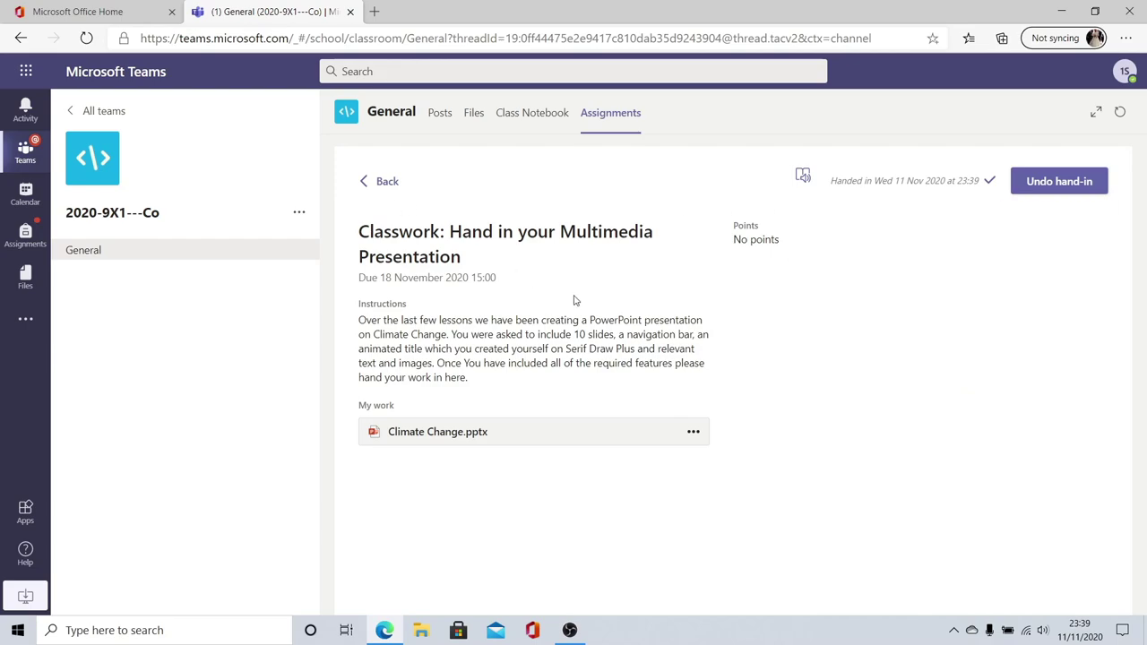
# Review the assignments set across all classes and look through the working-week calendar for scheduled events.
pyautogui.click(20, 238)
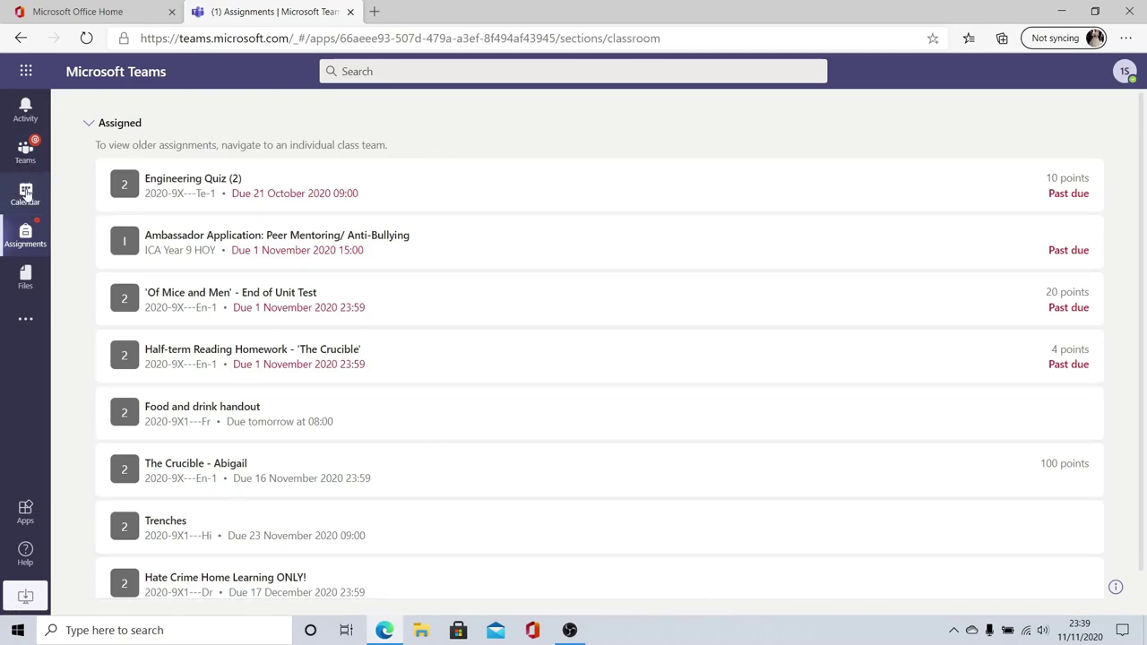
pyautogui.click(25, 193)
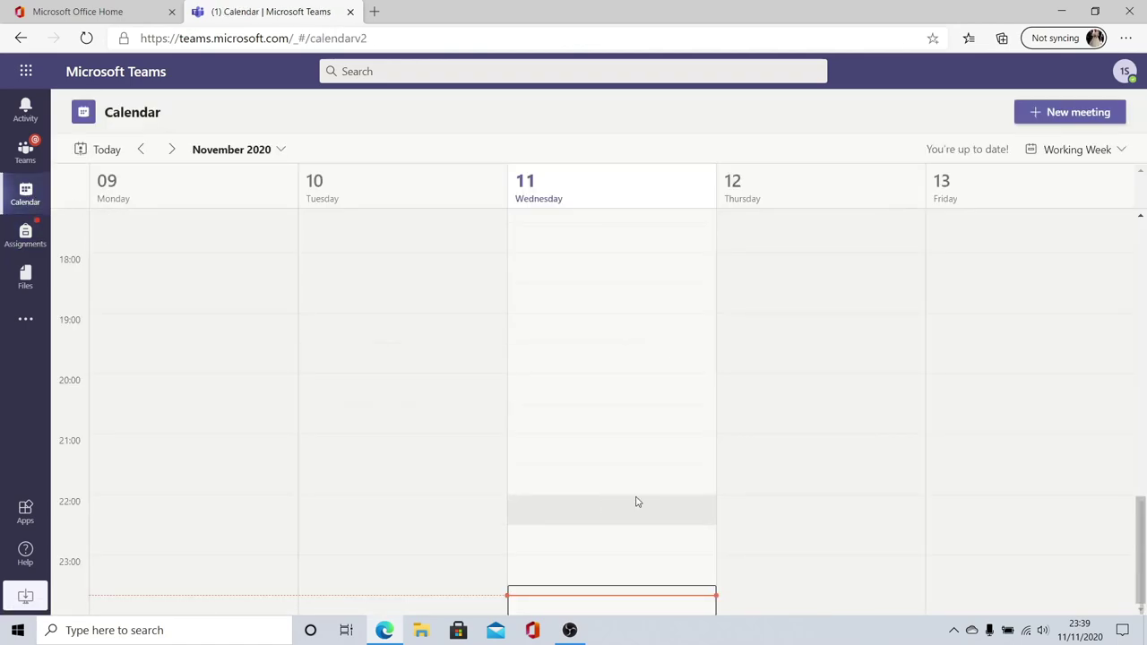
pyautogui.scroll(2, 637, 502)
pyautogui.scroll(5, 641, 502)
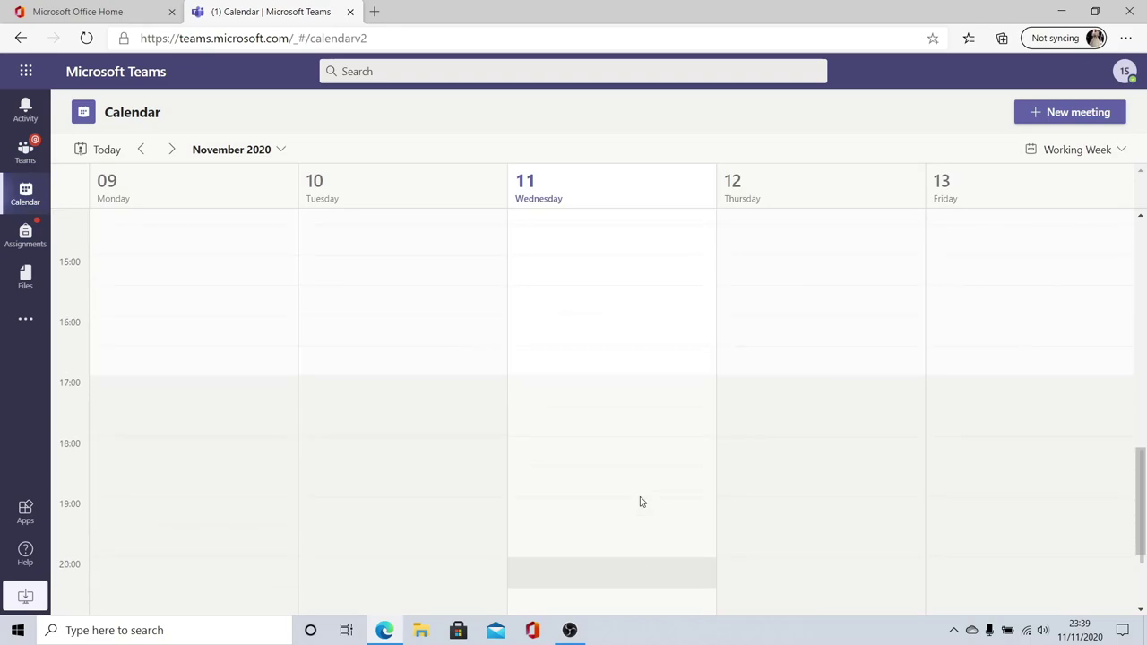
pyautogui.scroll(3, 639, 500)
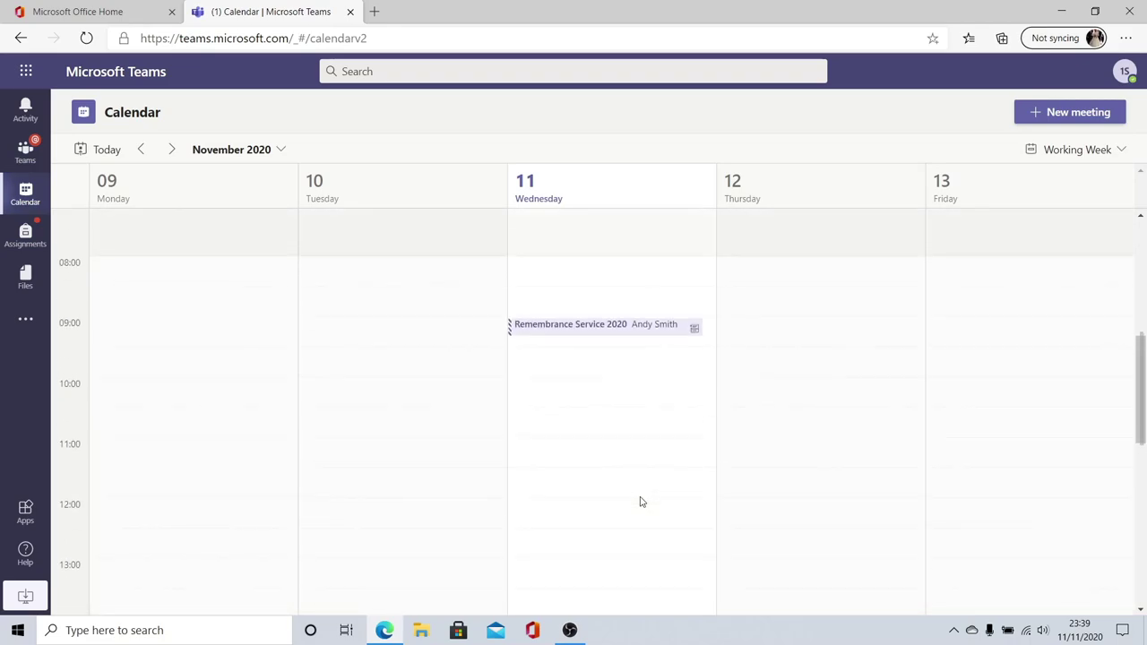
pyautogui.scroll(-2, 640, 500)
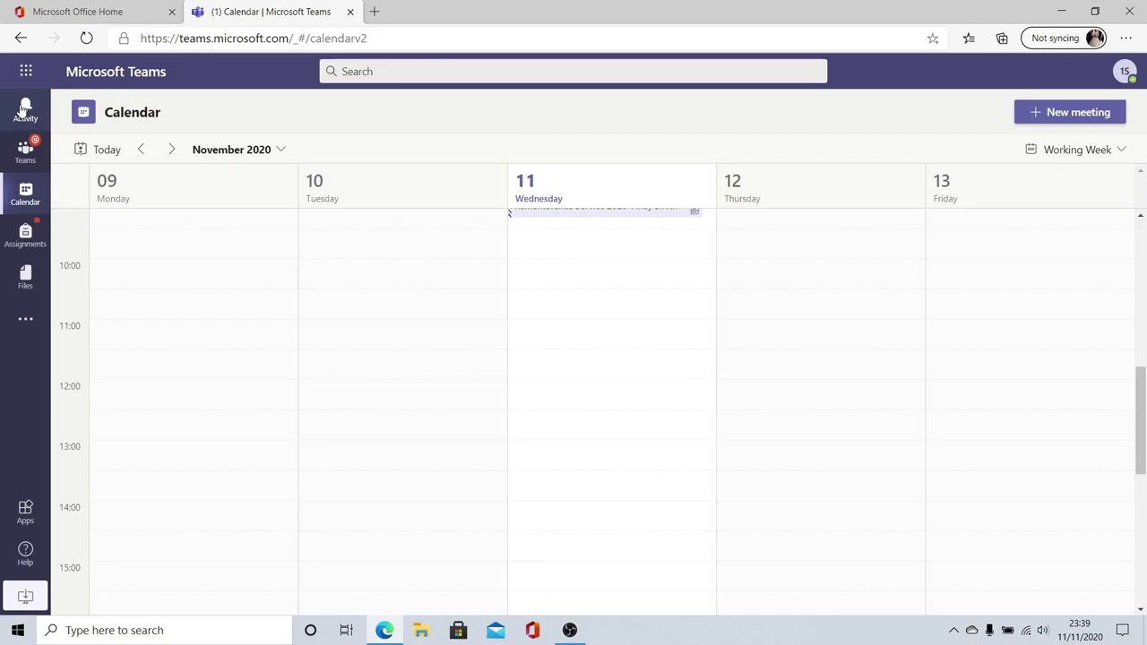
# Check the activity feed's two latest assignment notifications for the 2020-9X1---Co team.
pyautogui.click(24, 110)
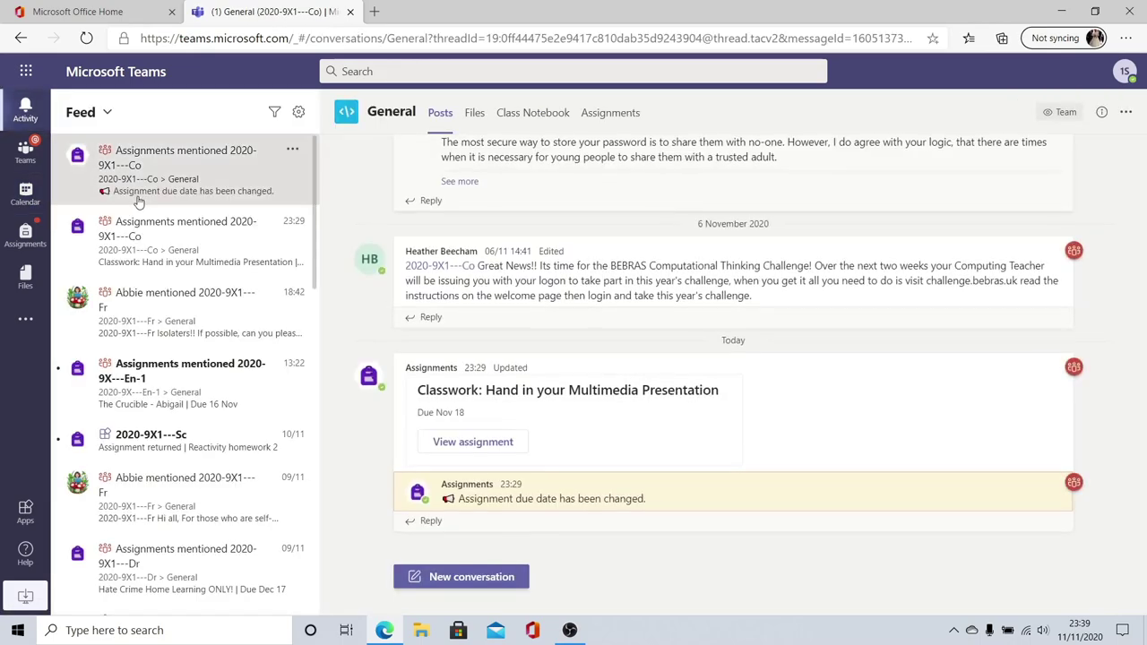
pyautogui.click(157, 237)
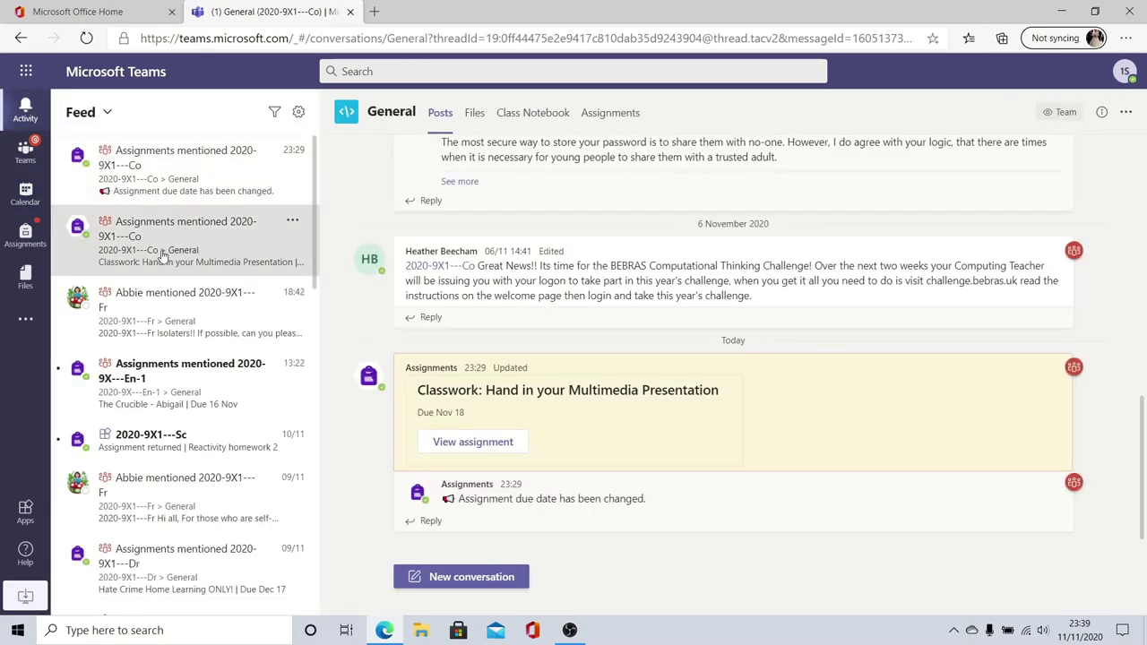
pyautogui.click(160, 175)
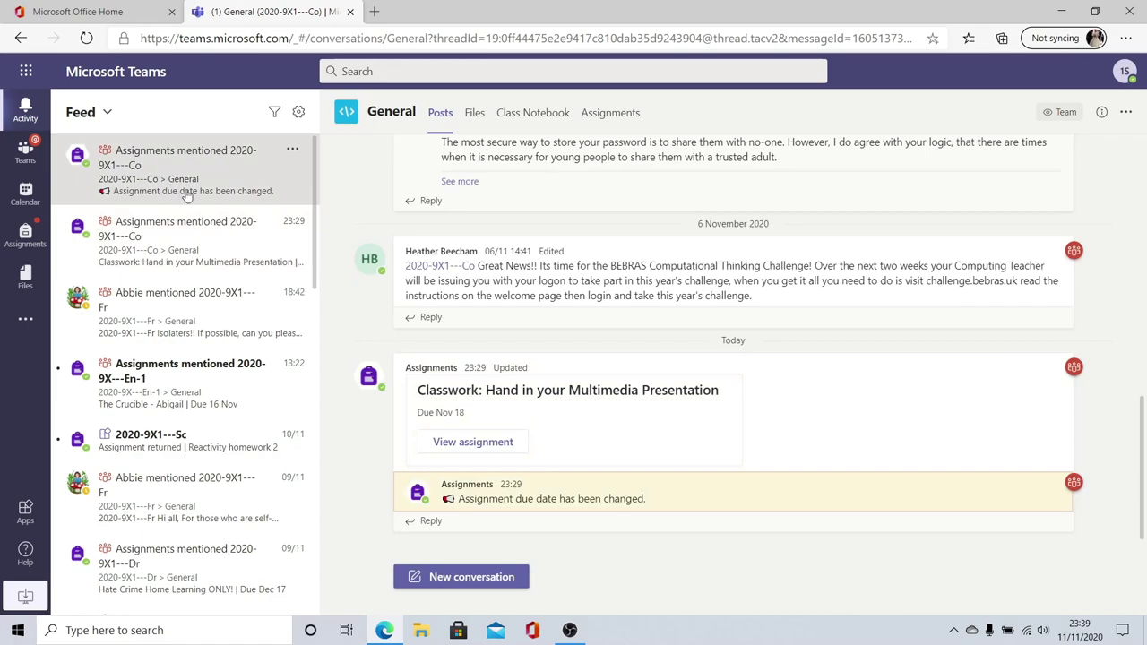
pyautogui.moveTo(425, 267)
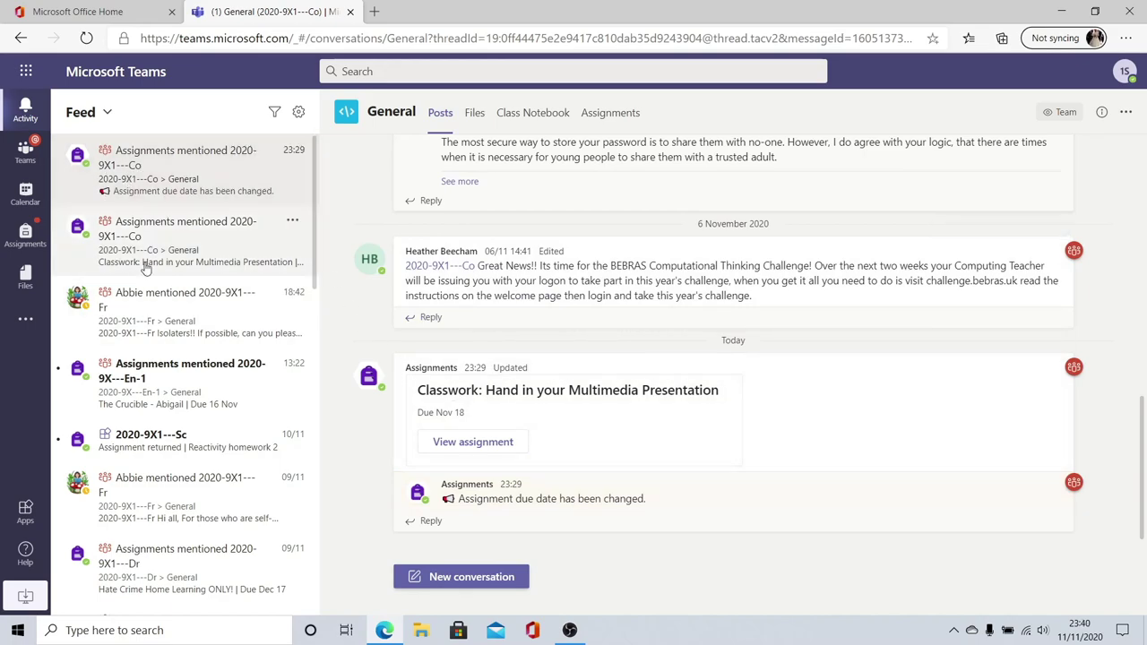
# Return to the overview of all class teams.
pyautogui.click(26, 159)
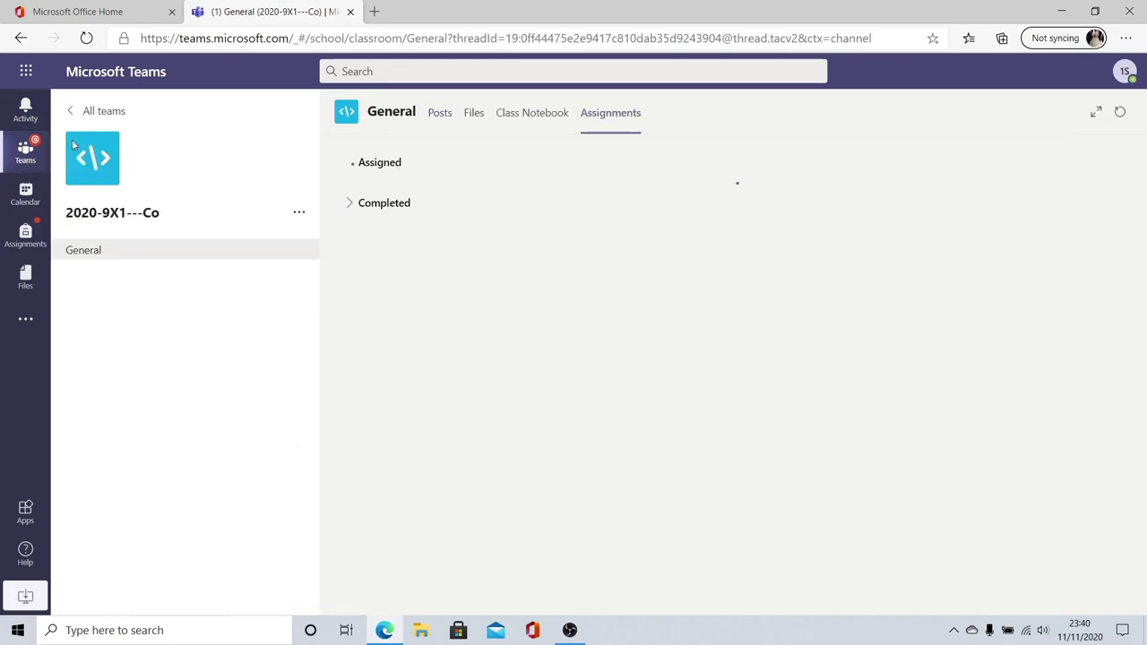
pyautogui.click(83, 113)
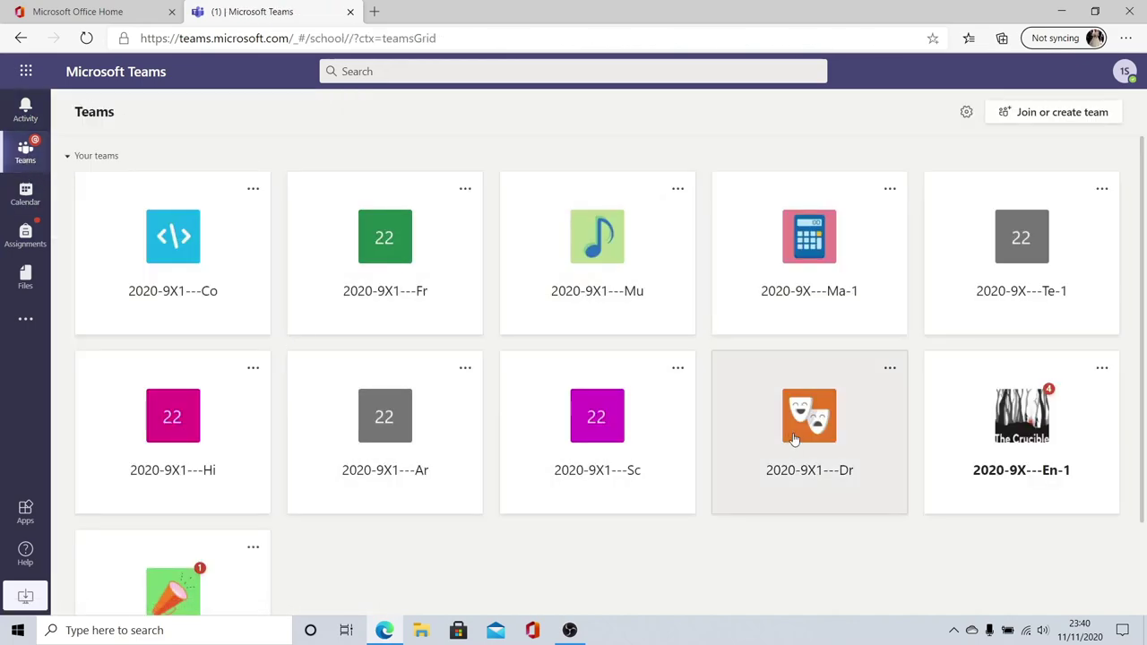